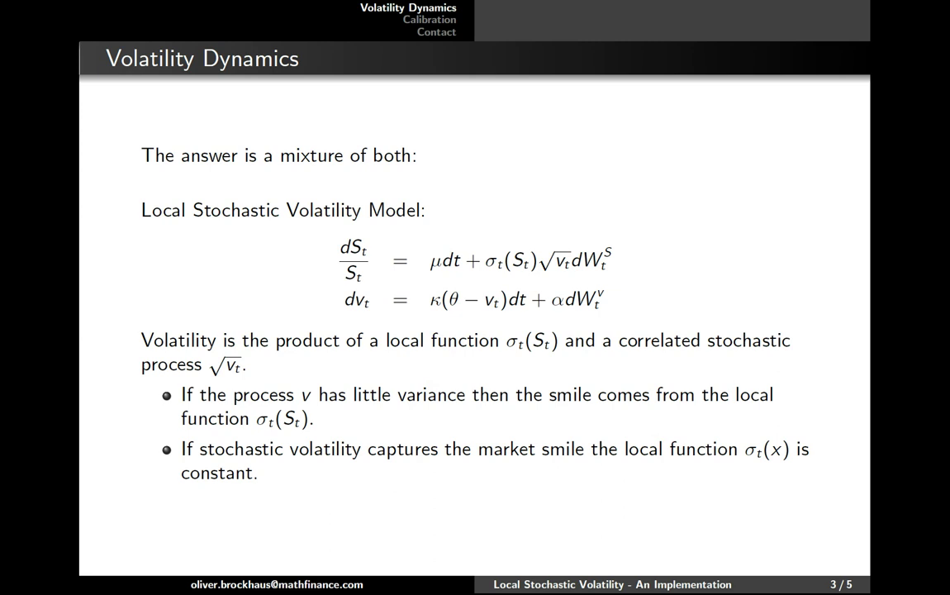
Step: Advance to the Calibration slide, then bring the Excel workbook's PlainVanilla sheet to the front
key("Right")
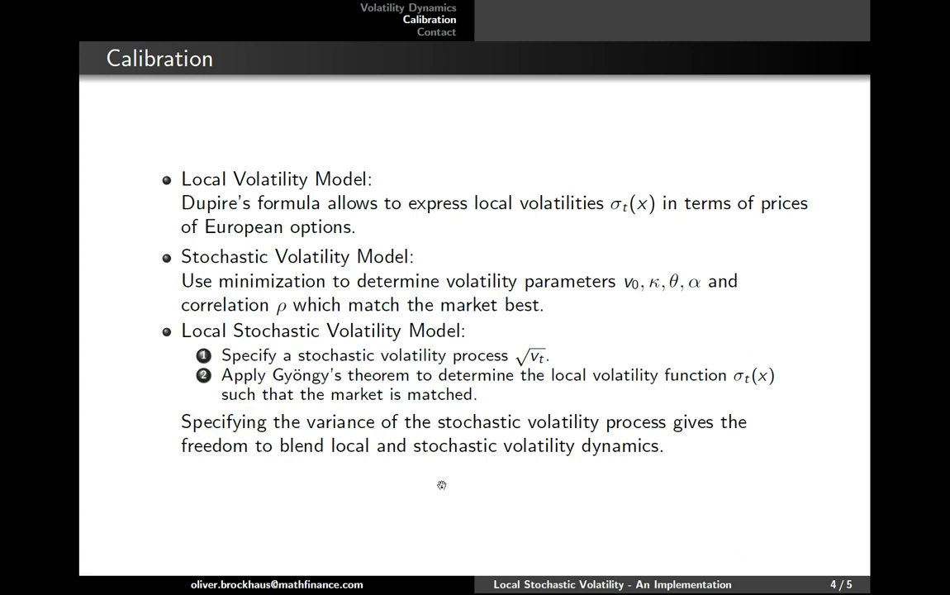
key("alt+Tab")
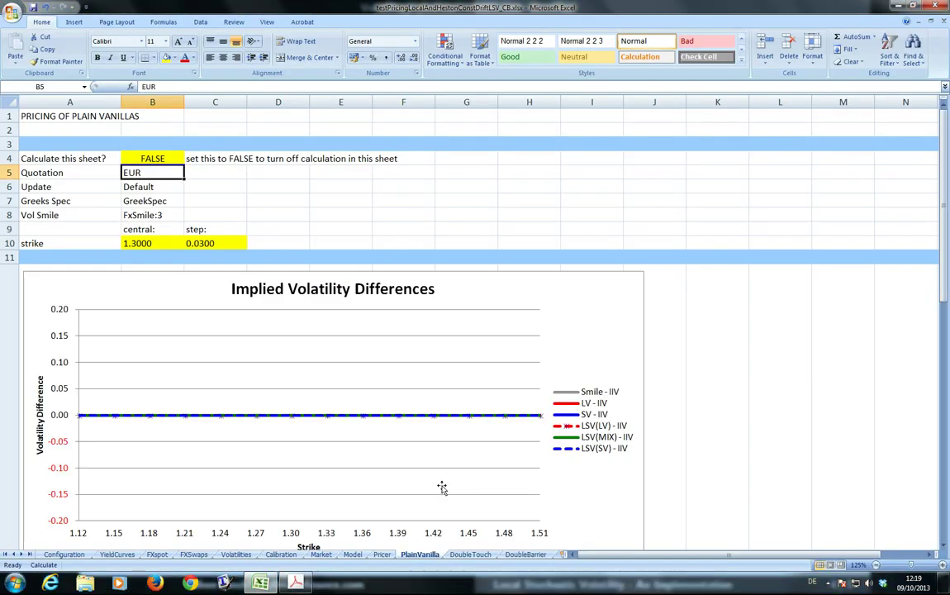
Step: Set the PlainVanilla sheet's 'Calculate this sheet?' flag in B4 to TRUE
key("Up")
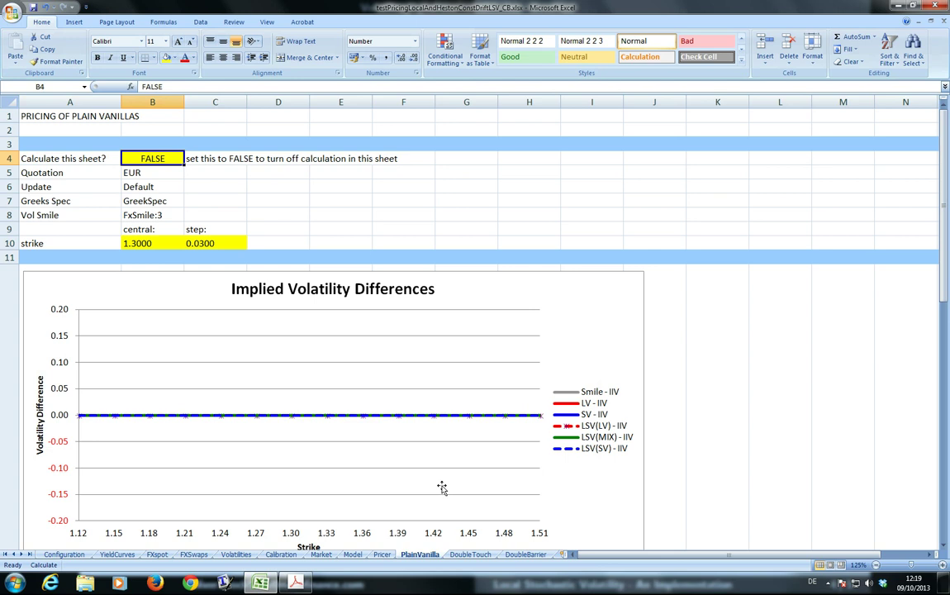
type("true")
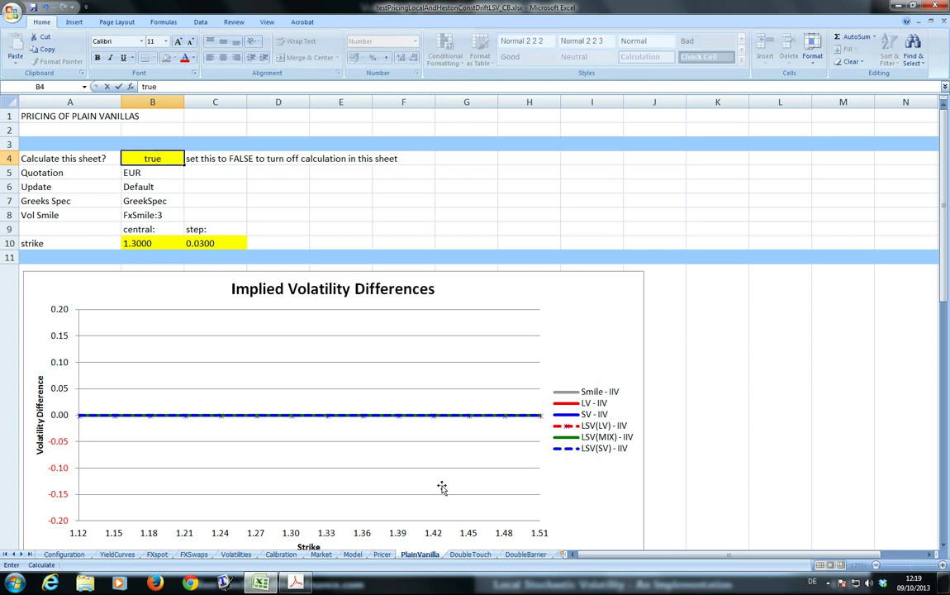
key("Return")
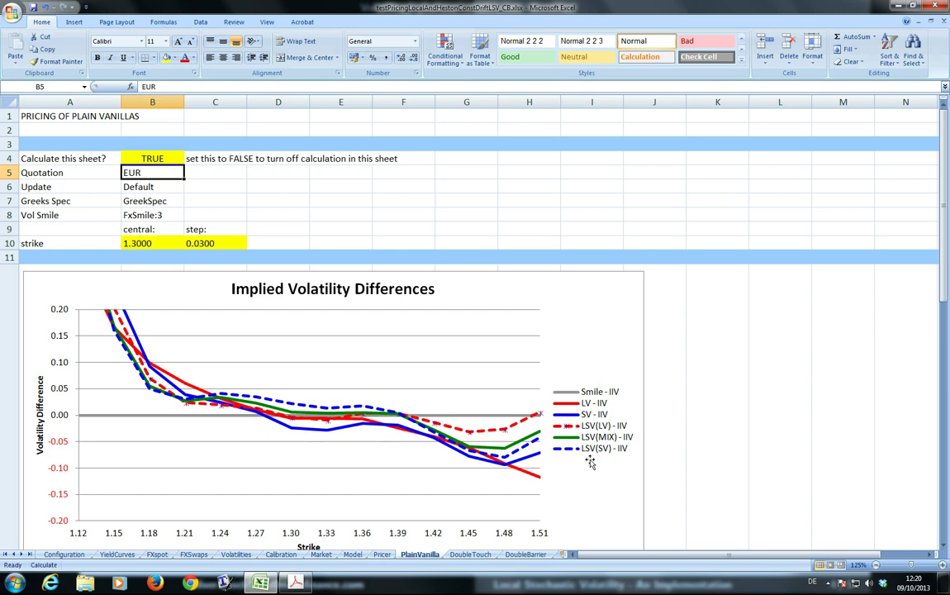
Step: Move on to the DoubleTouch sheet once the PlainVanilla volatility curves are drawn
key("ctrl+Page_Down")
Step: Review the DoubleTouch BarDownLevel and BarUpLevel formulas in the product table, B17–B29
key("Up")
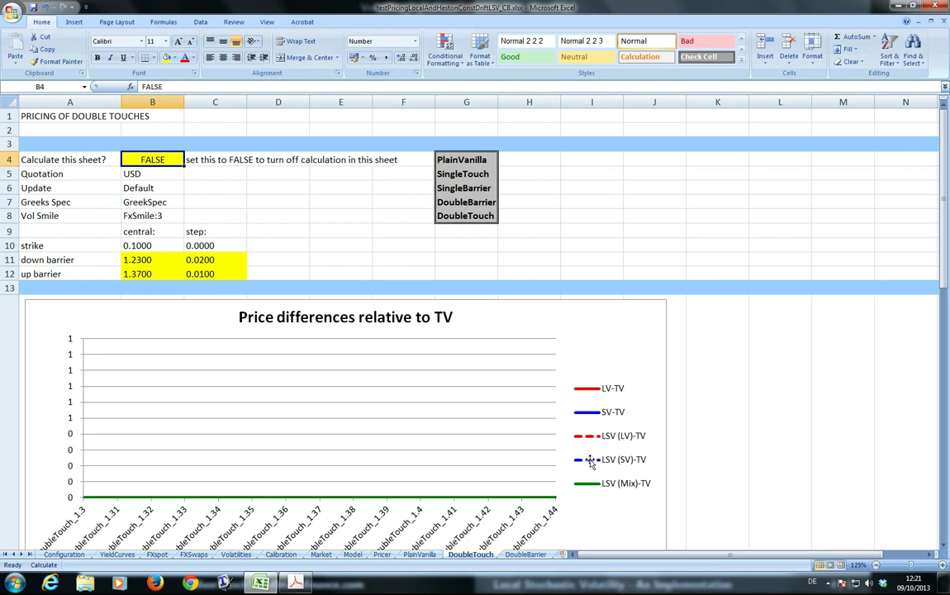
key("Page_Down")
key("Down")
key("Down")
key("Down")
key("Down")
key("Down")
key("Down")
key("Down")
key("Down")
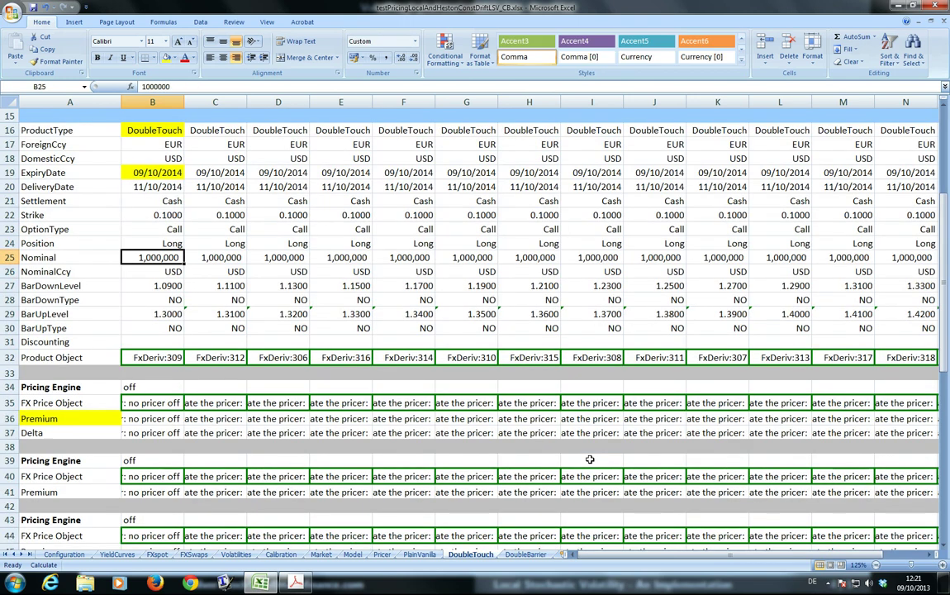
key("Down")
key("Down")
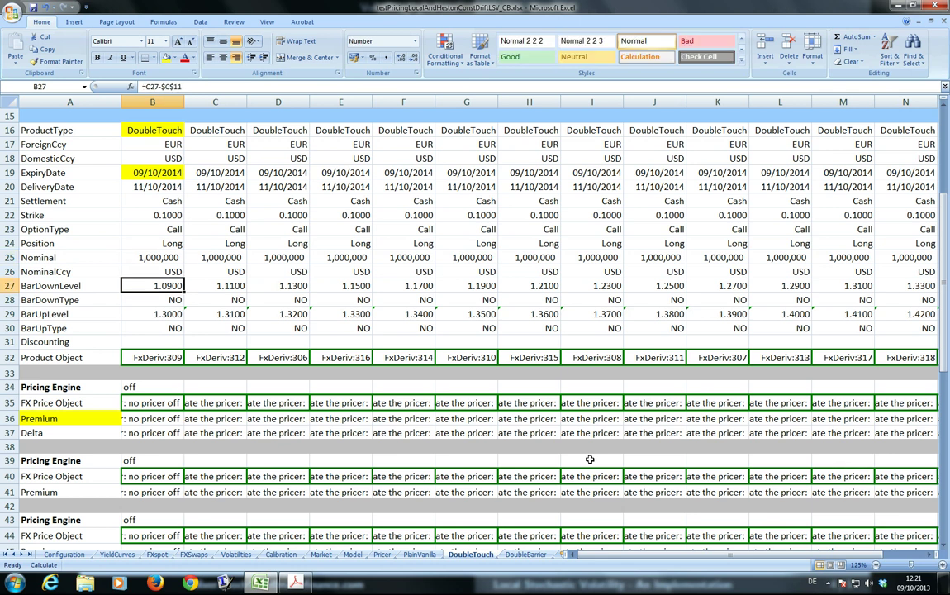
key("Right")
key("Right")
key("Right")
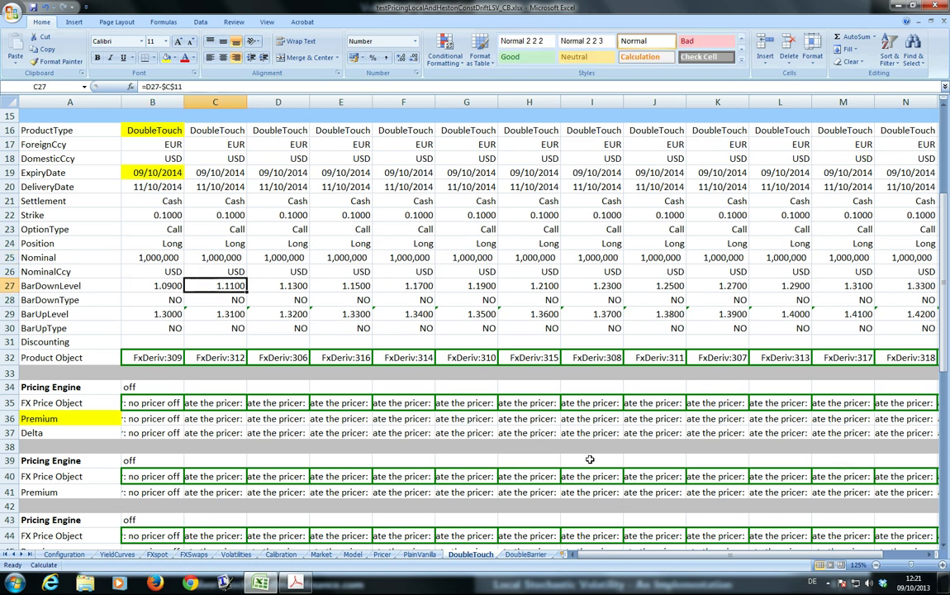
key("Left")
key("Left")
key("Left")
key("Down")
key("Down")
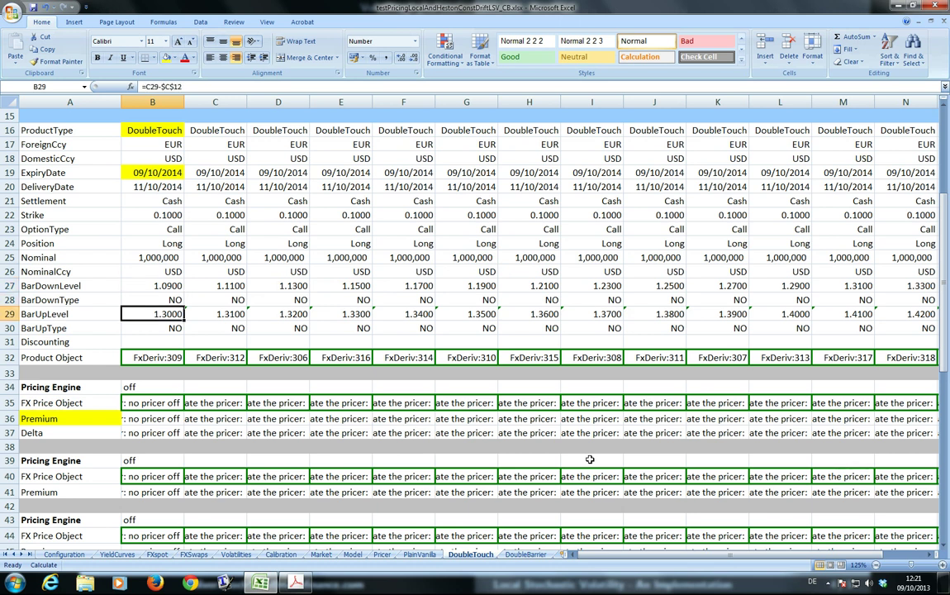
key("Right")
key("Right")
Step: Set the DoubleTouch sheet's calculation flag in B4 from FALSE to TRUE
key("Left")
key("Left")
key("Up")
key("Down")
key("Down")
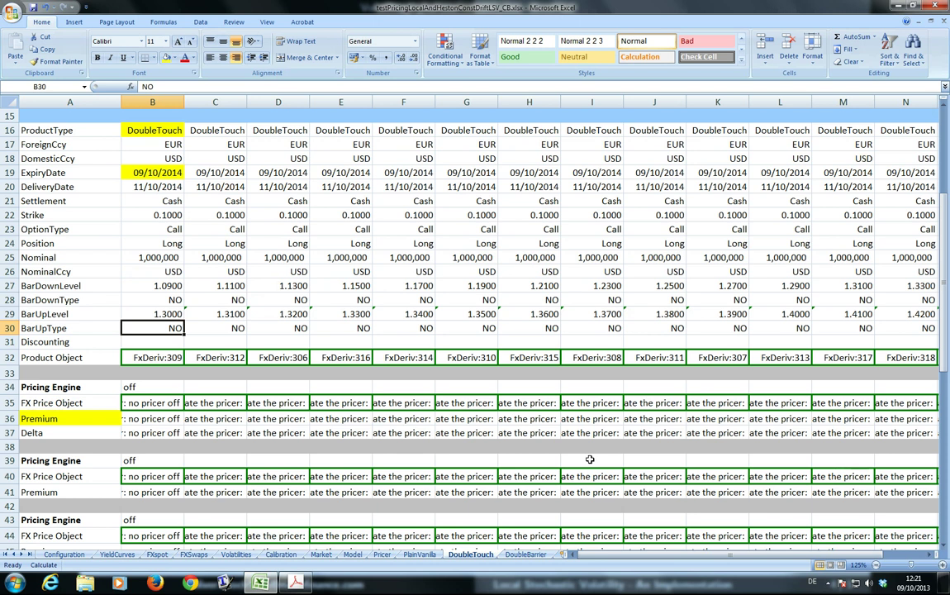
key("ctrl+Home")
key("Down")
key("Down")
key("Down")
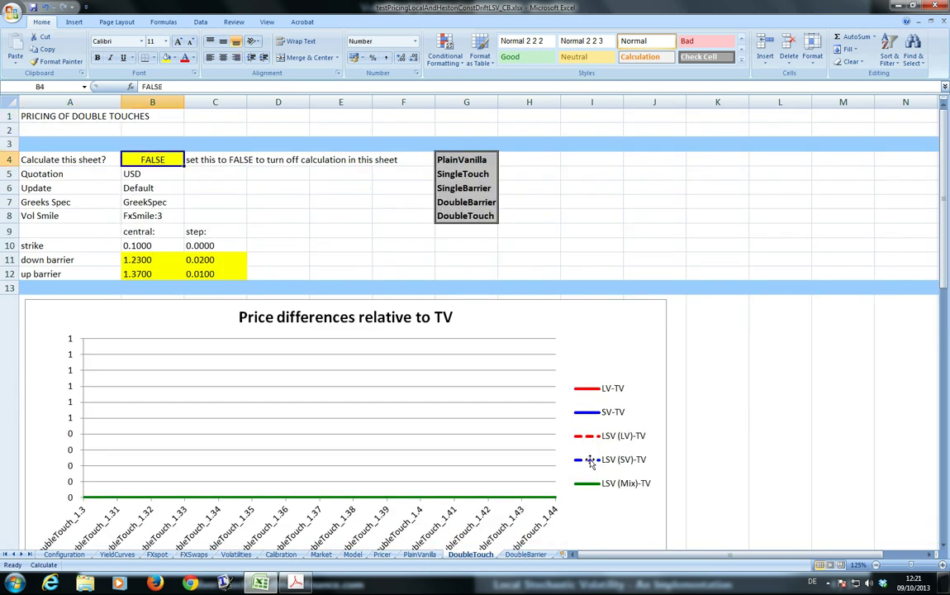
type("true")
key("Return")
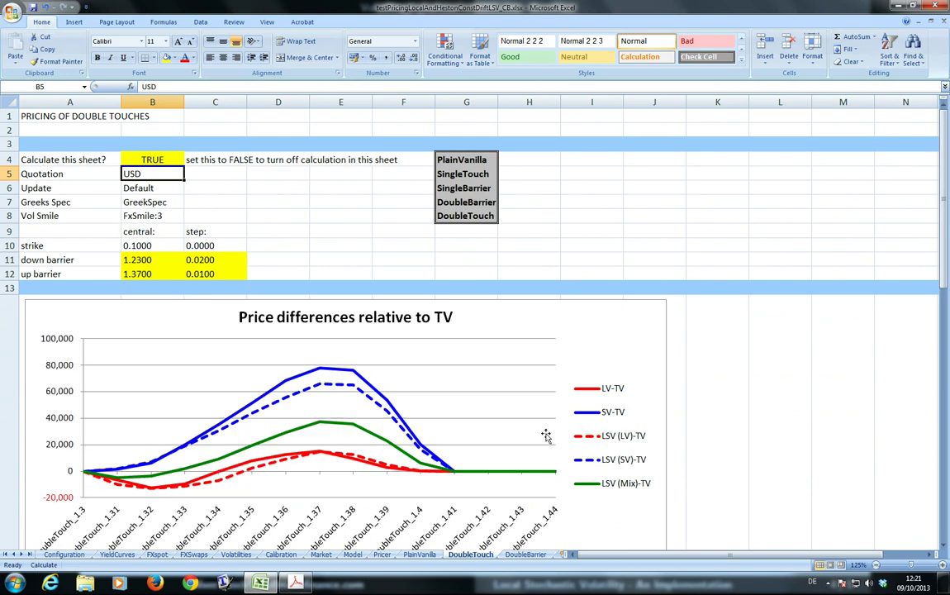
Step: Change the DoubleTouch down barrier step in C11 to 0.01
left_click(201, 260)
type("0.01")
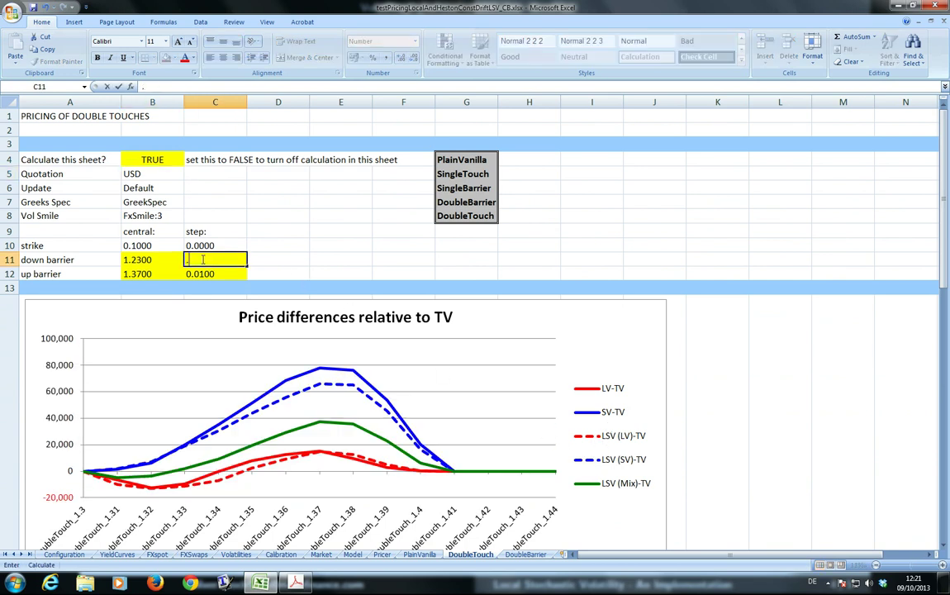
key("Return")
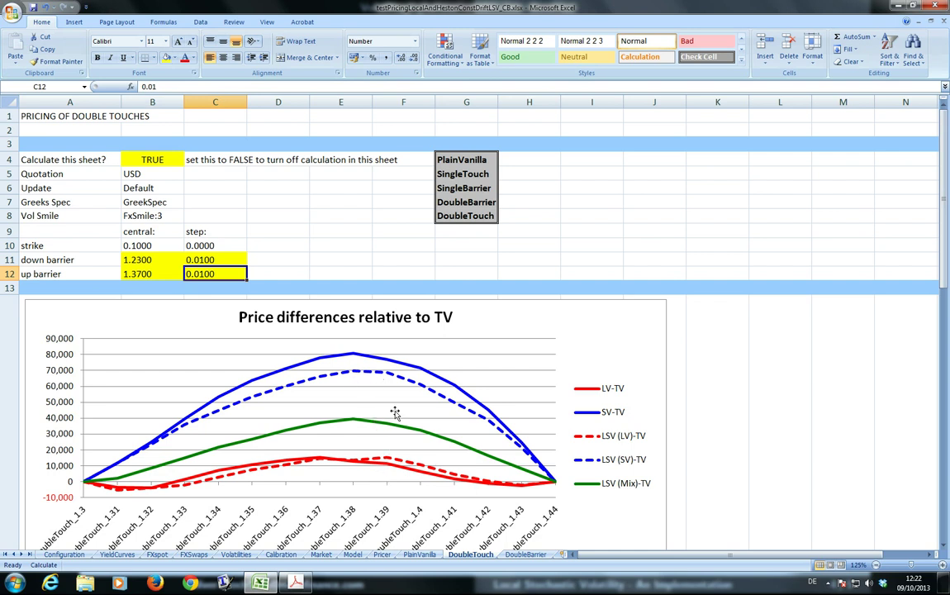
Step: Set the DoubleBarrier sheet's B4 calculation flag to TRUE and recalculate with F9
key("ctrl+Page_Down")
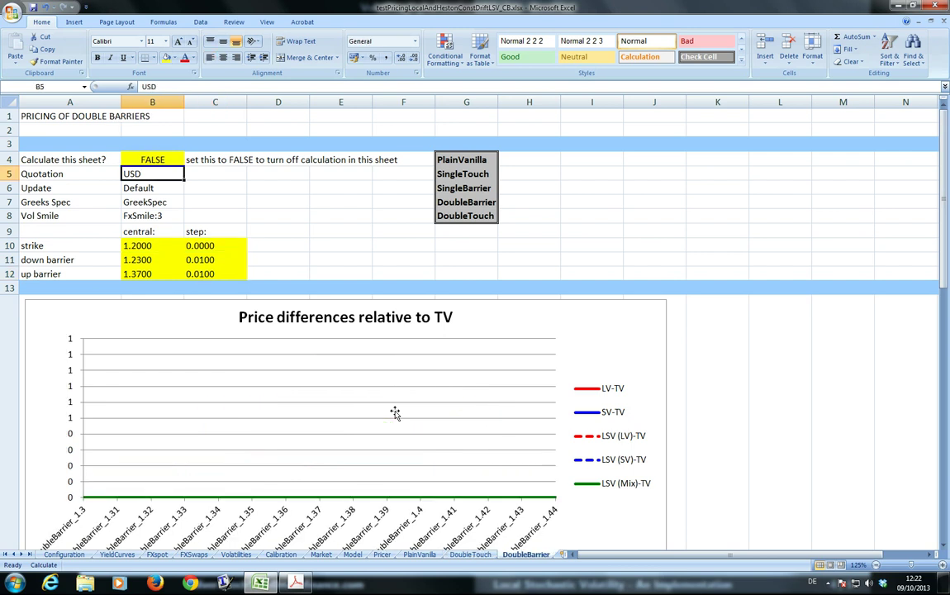
key("Up")
type("true")
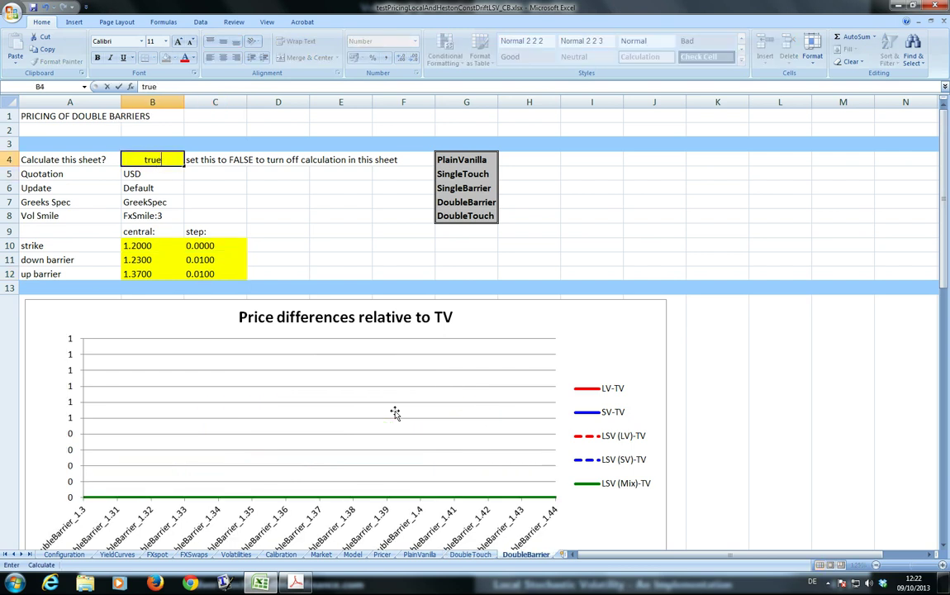
key("Return")
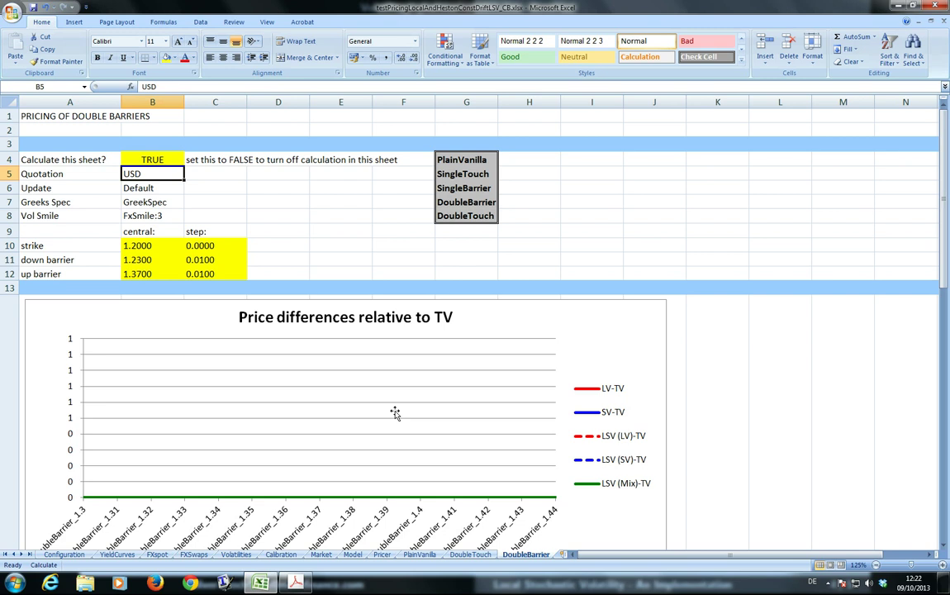
key("F9")
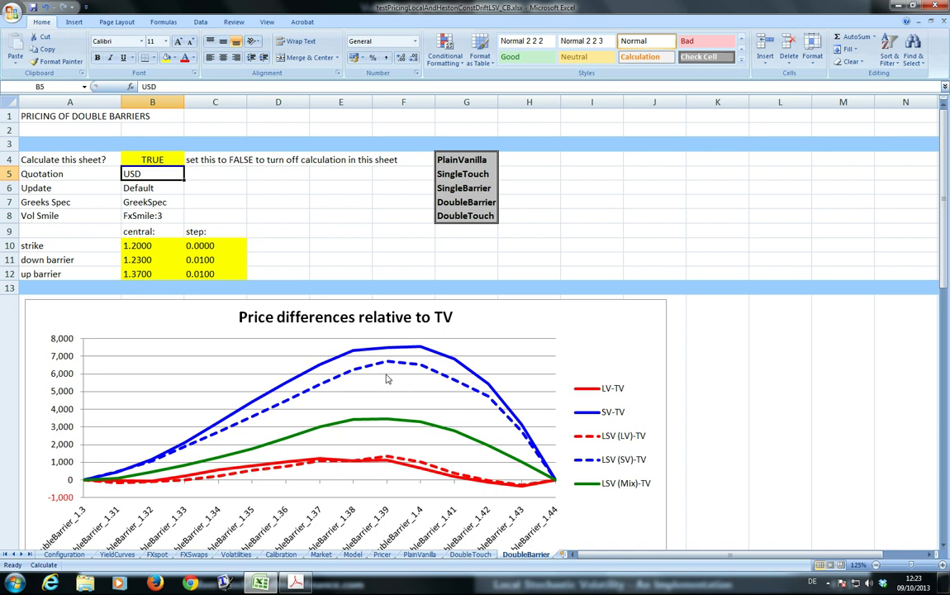
Step: Return to LocalStochasticVolatility.pdf and advance to the final Contact slide, 5 of 5
key("alt+Tab")
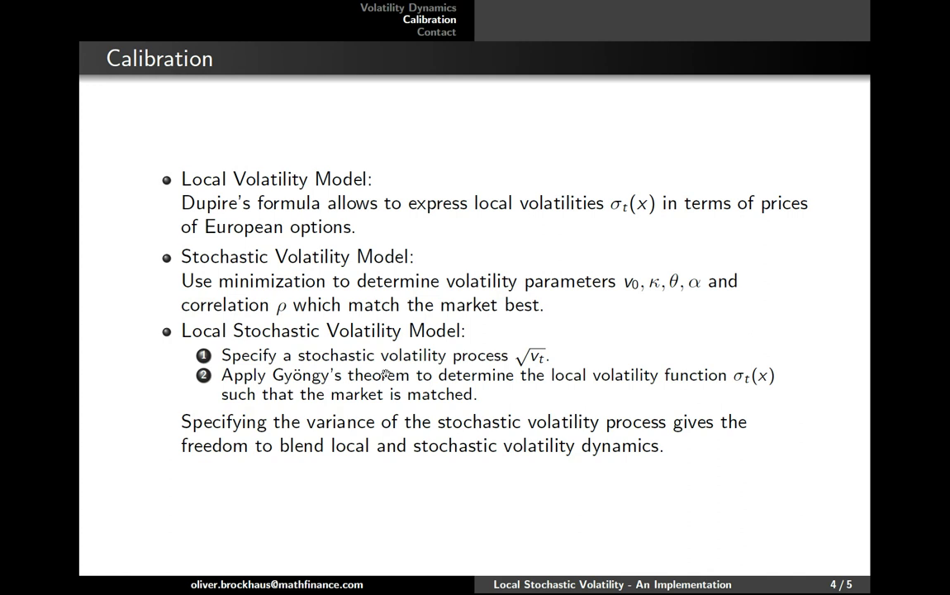
left_click(385, 374)
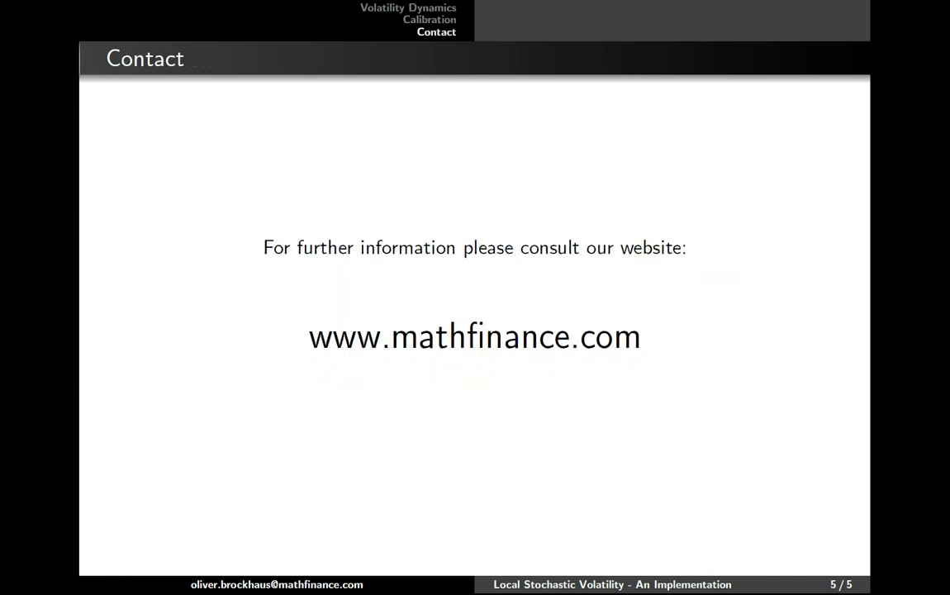